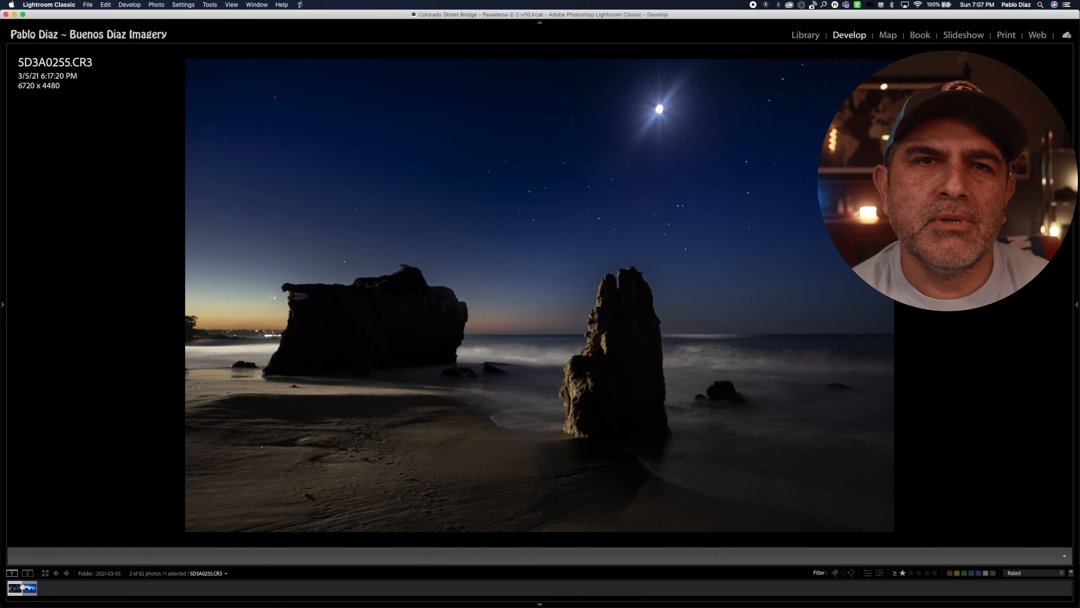
# Step: Select both beach photos, 5D3A0255.CR3 and 5D3A0263.CR3, and open them as layers in Photoshop
pyautogui.click(29, 588)
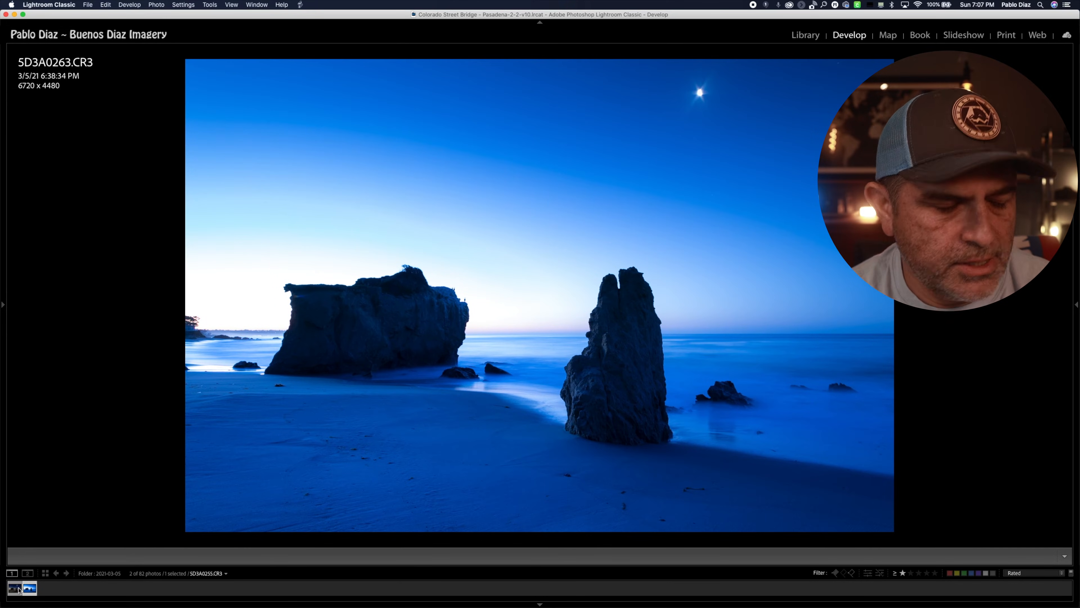
pyautogui.keyDown('shift'); pyautogui.click(19, 589); pyautogui.keyUp('shift')
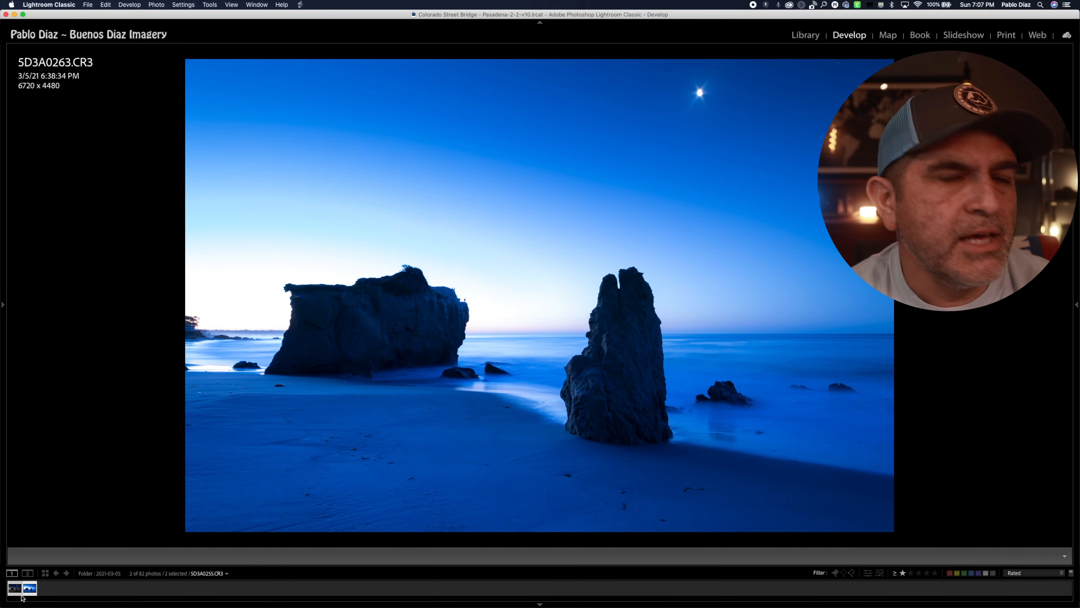
pyautogui.click(156, 5)
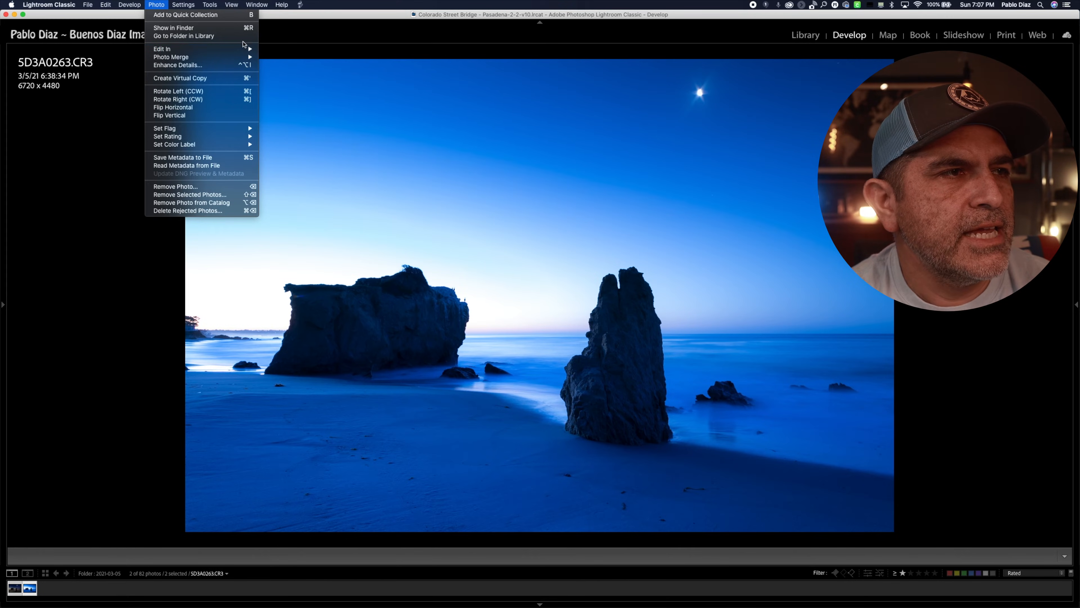
pyautogui.moveTo(254, 50)
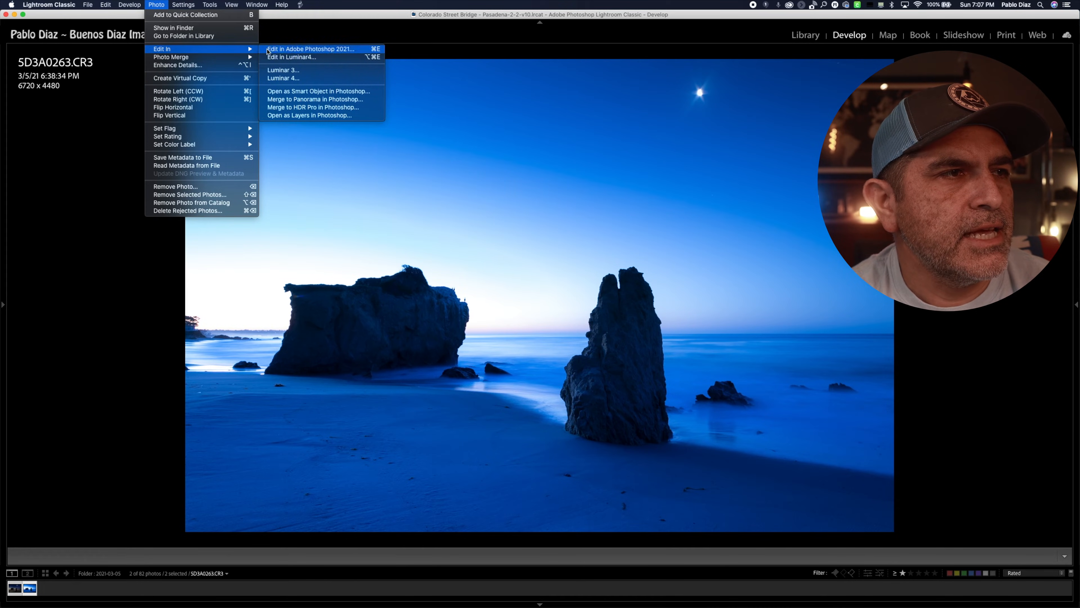
pyautogui.click(312, 118)
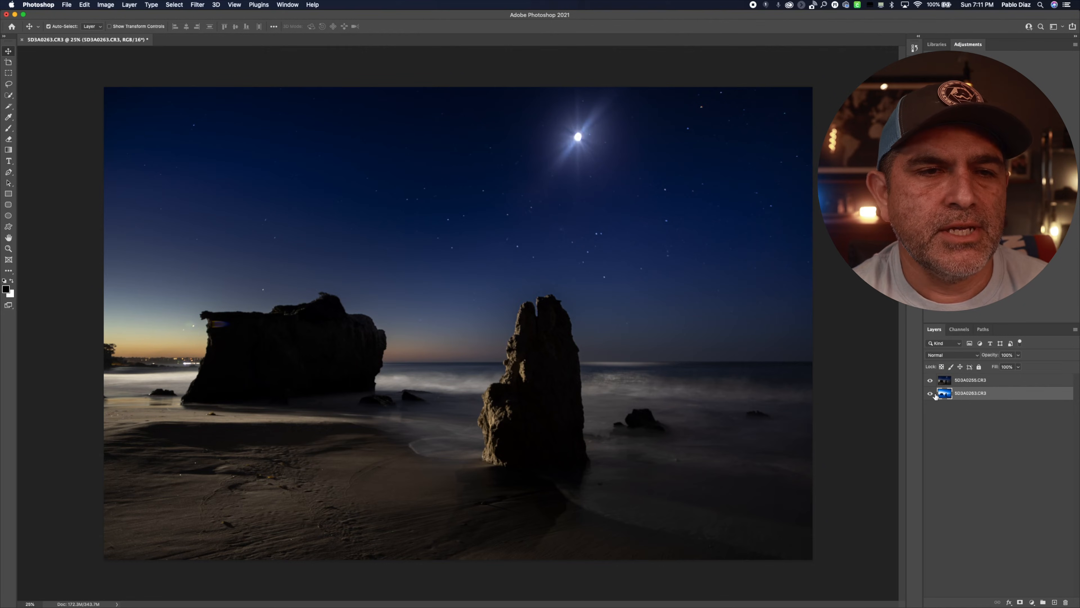
# Step: Compare the two exposures by toggling the 5D3A0255.CR3 layer's visibility, and move that layer beneath 5D3A0263.CR3
pyautogui.click(930, 380)
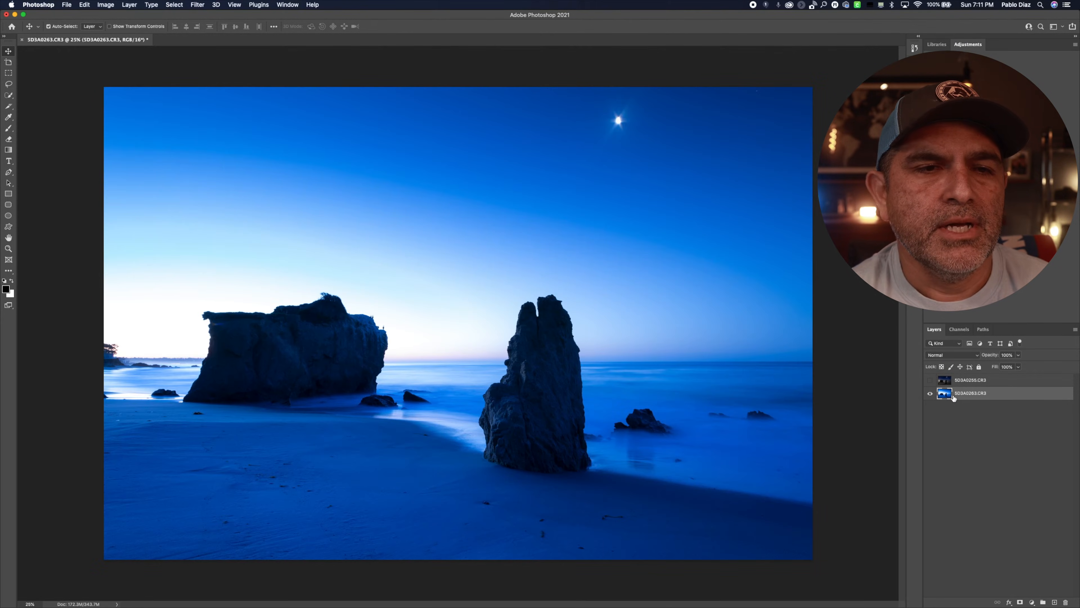
pyautogui.click(930, 380)
pyautogui.moveTo(963, 380); pyautogui.dragTo(963, 408)
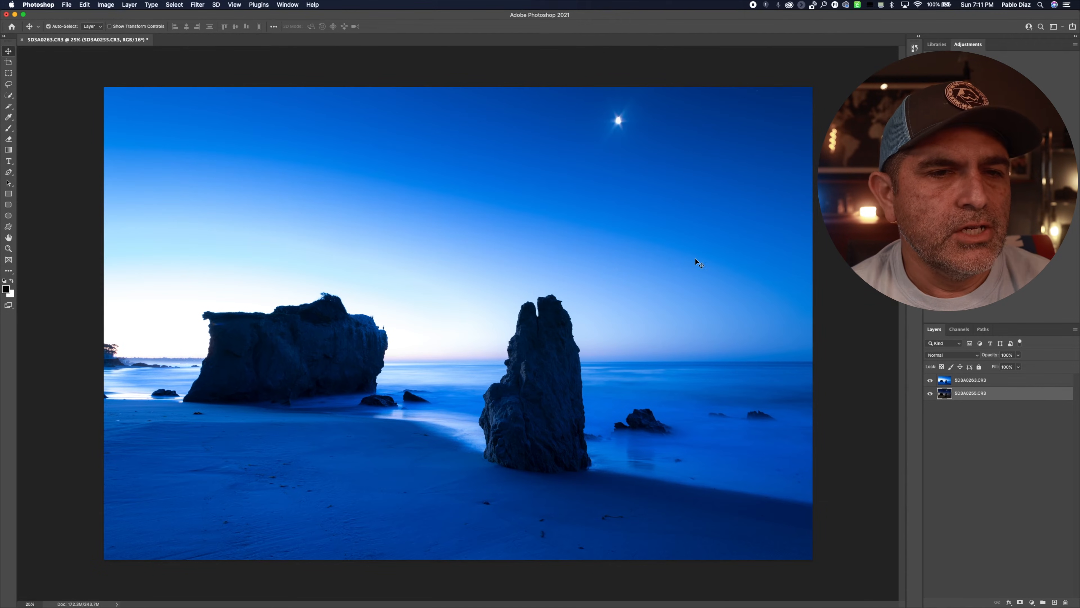
# Step: Add a layer mask to the 5D3A0263.CR3 layer and activate the Gradient tool
pyautogui.click(963, 382)
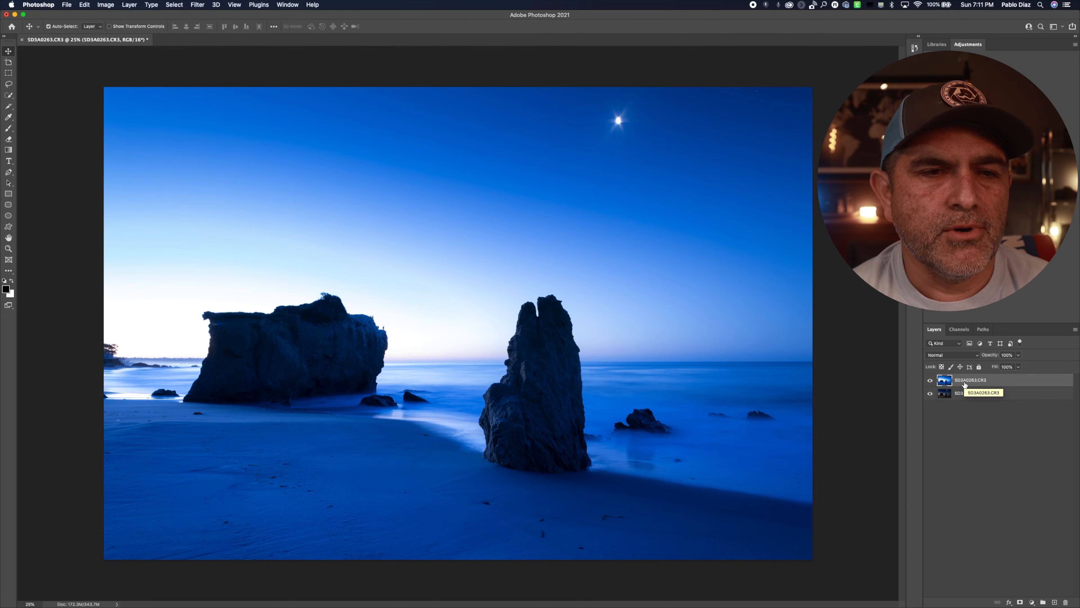
pyautogui.click(1020, 603)
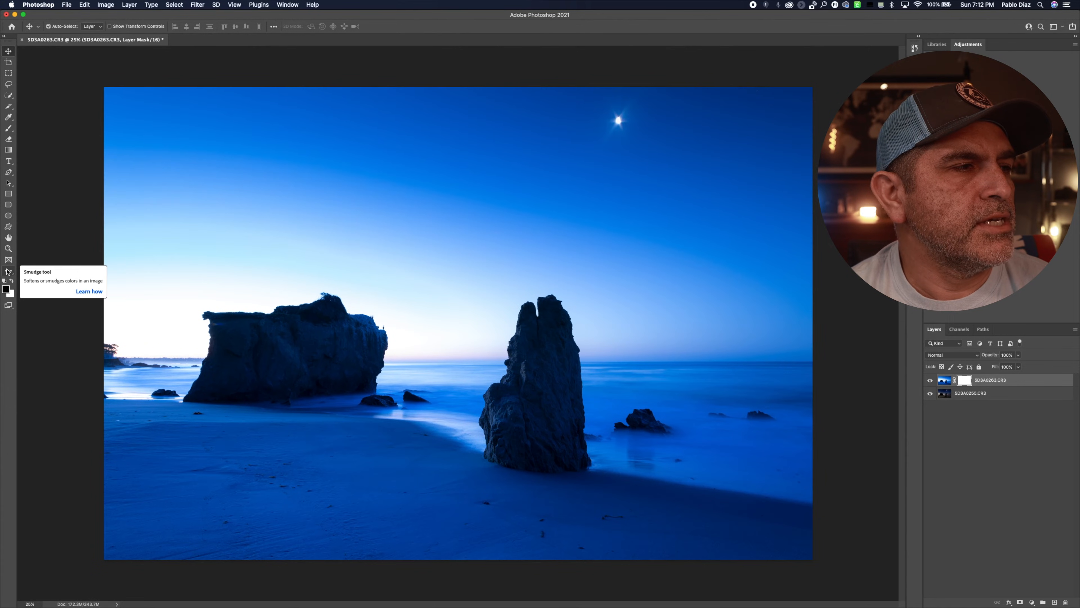
pyautogui.click(9, 271)
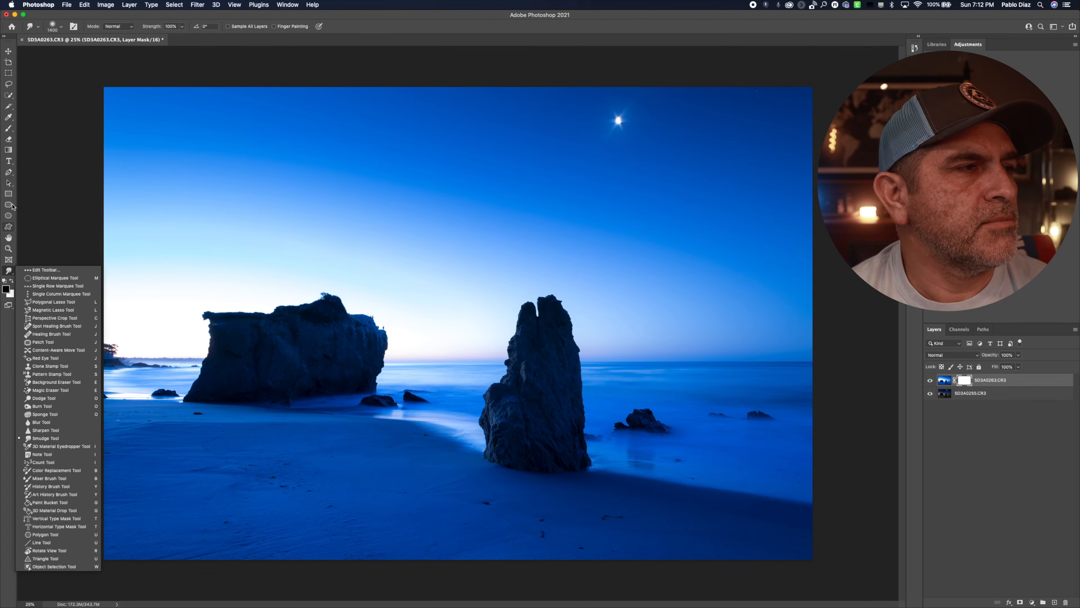
pyautogui.click(8, 150)
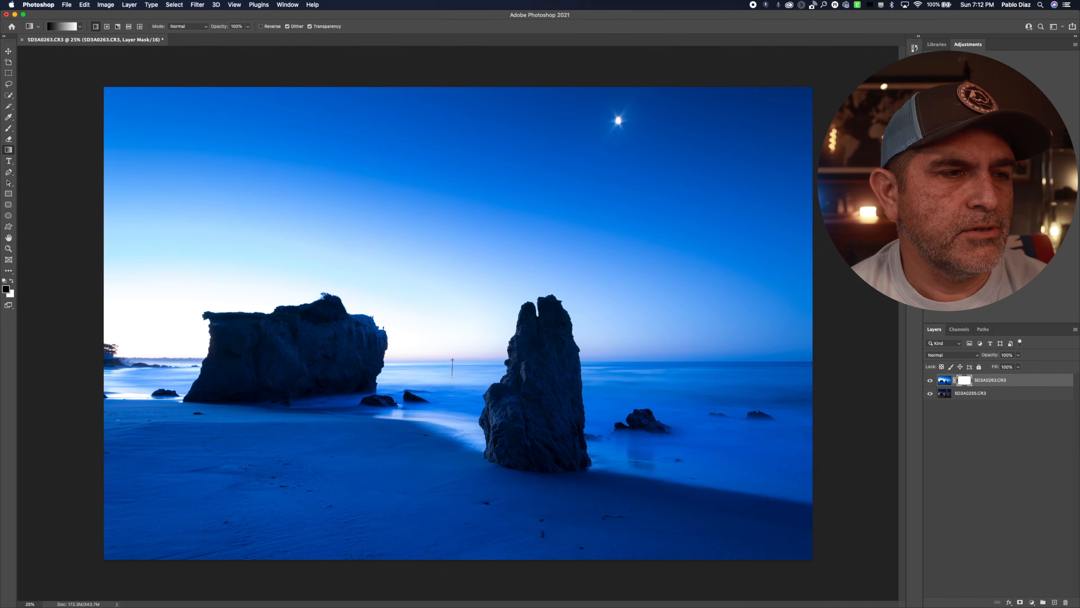
# Step: Try vertical black-to-white gradients of different lengths and positions across the horizon on the layer mask, undoing each one
pyautogui.moveTo(452, 377); pyautogui.dragTo(452, 377)
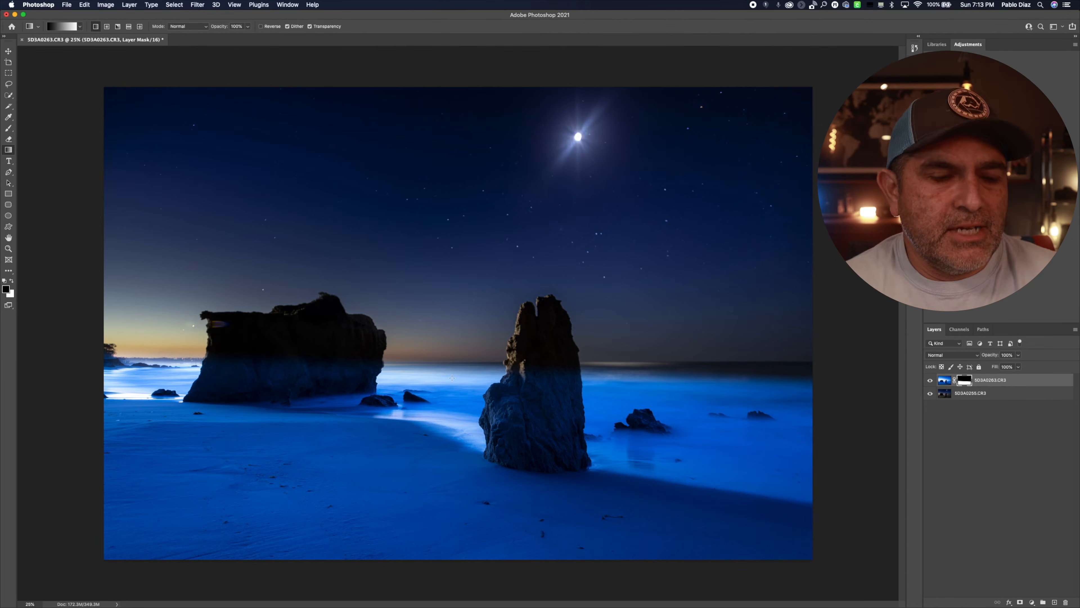
pyautogui.press('super+z')
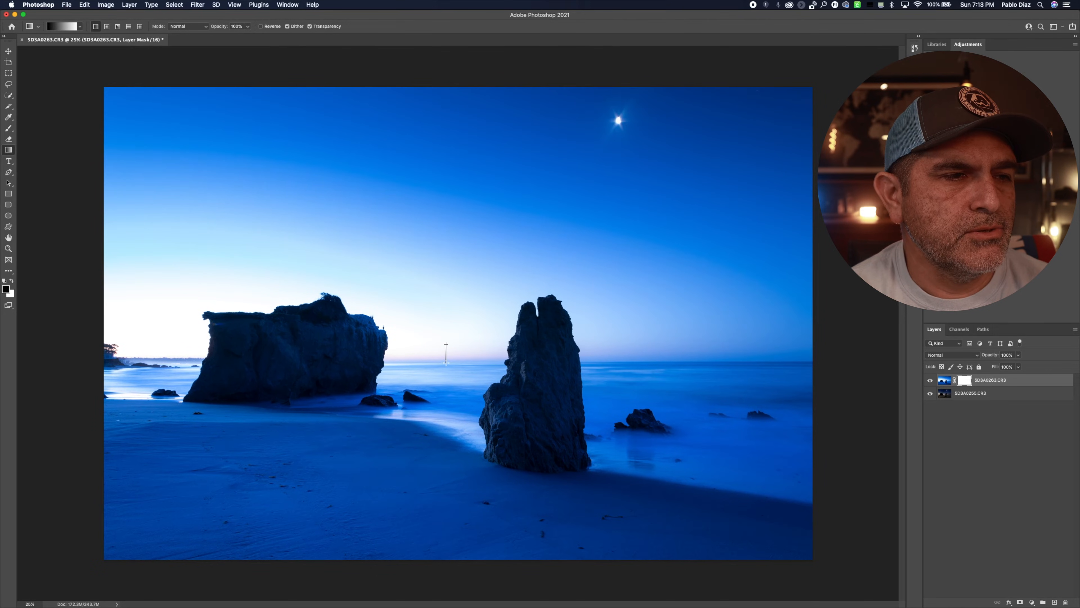
pyautogui.moveTo(446, 363); pyautogui.dragTo(446, 363)
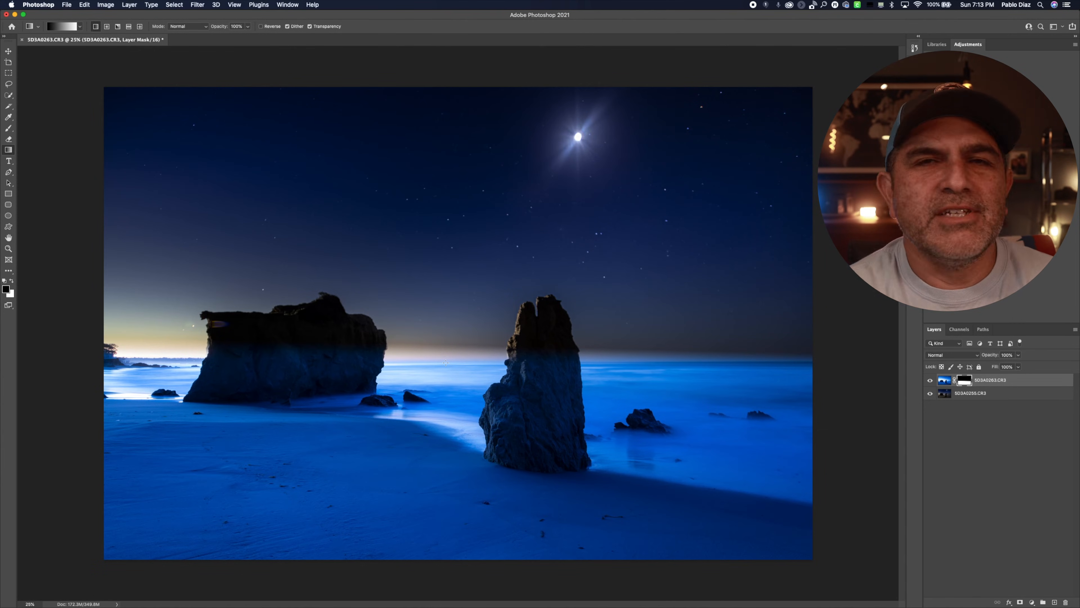
pyautogui.press('super+z')
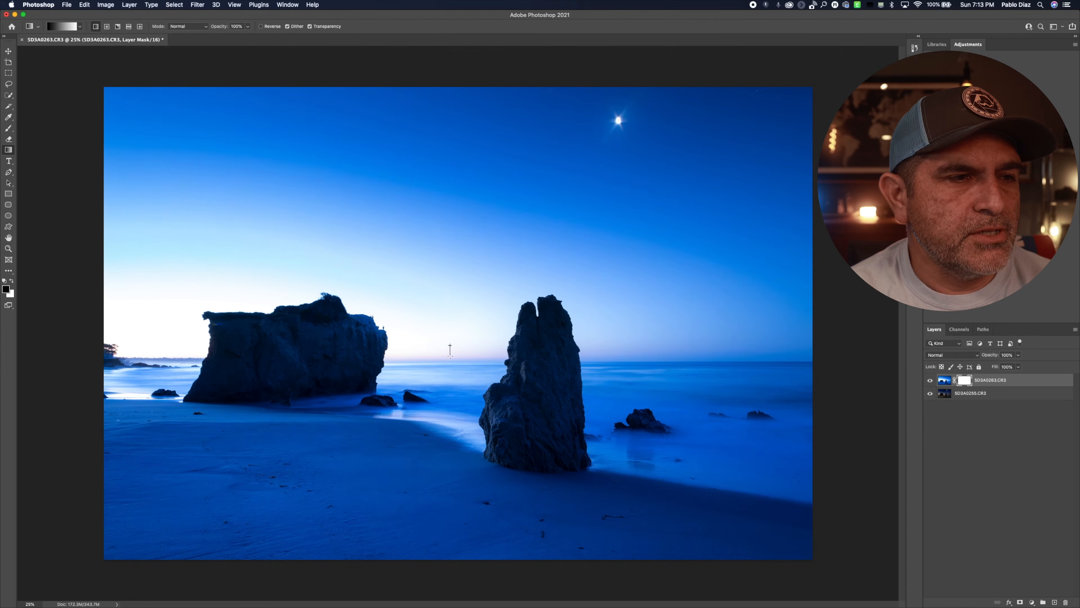
pyautogui.moveTo(449, 377); pyautogui.dragTo(450, 377)
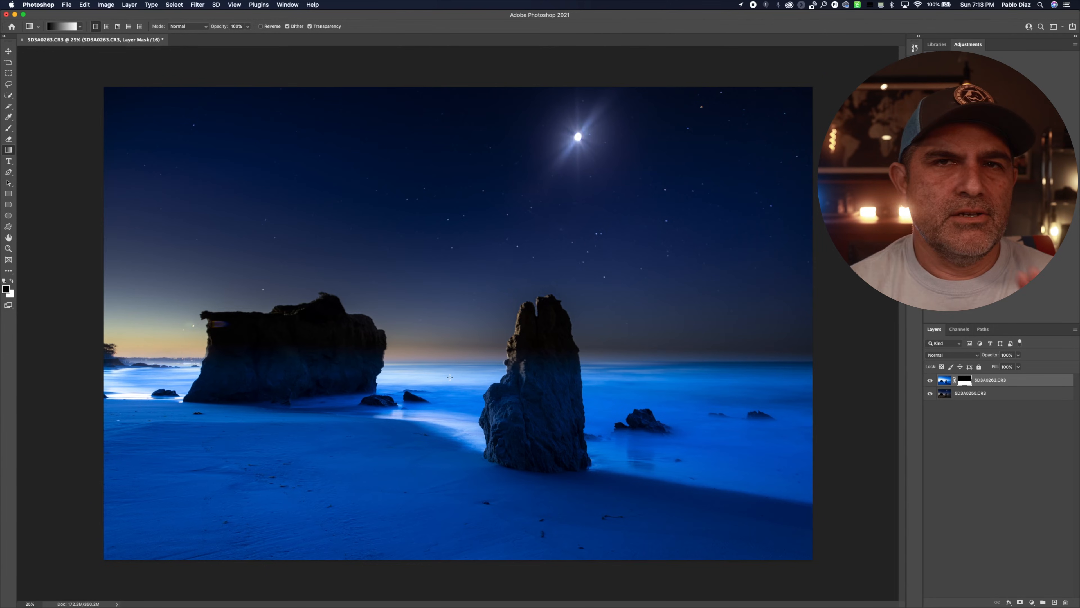
pyautogui.press('super+z')
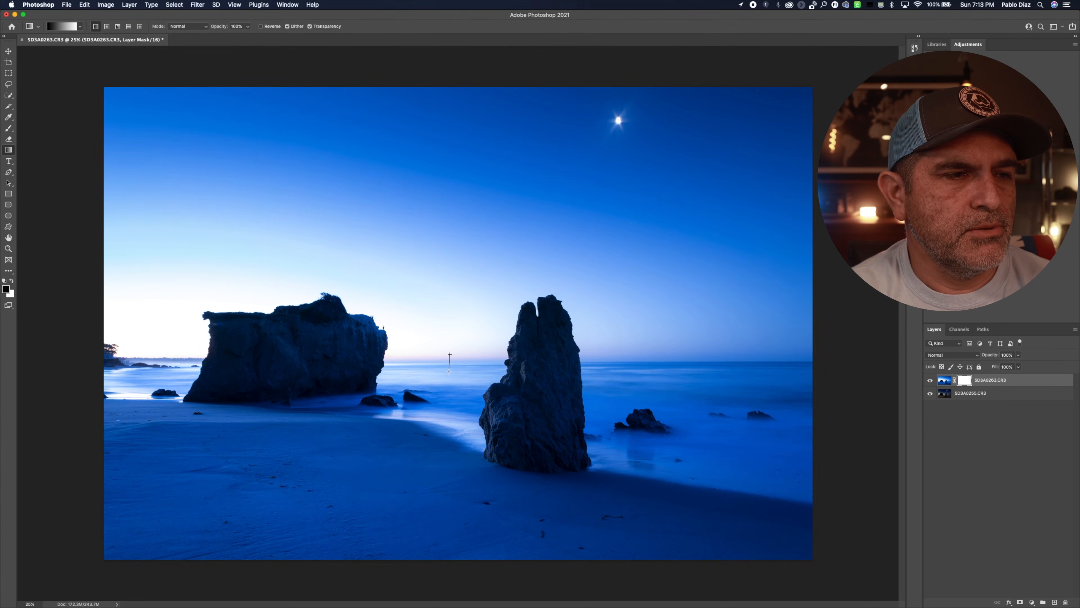
pyautogui.moveTo(449, 373); pyautogui.dragTo(450, 372)
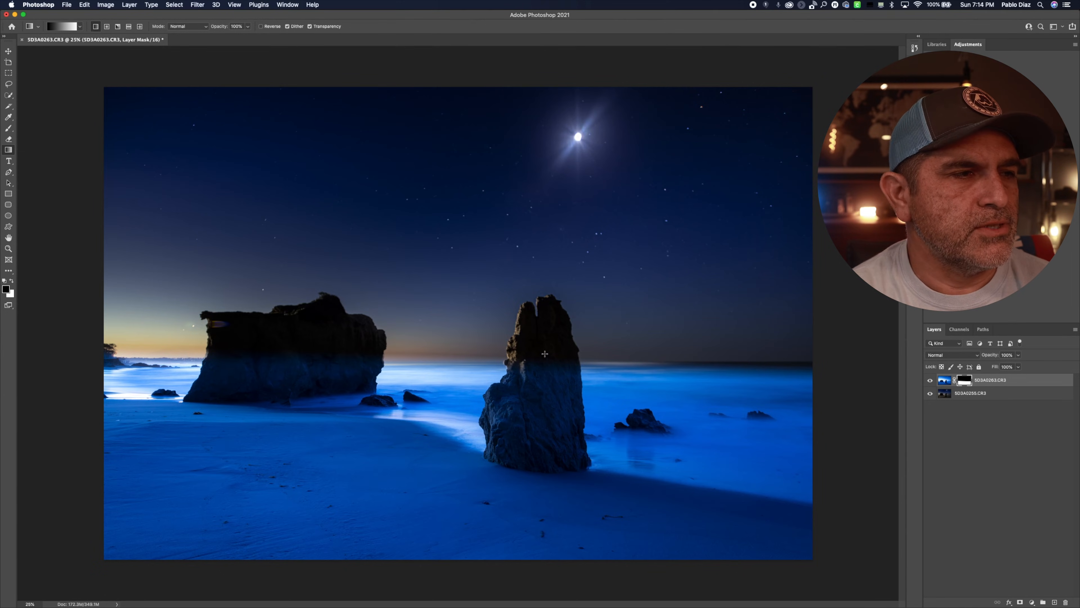
pyautogui.press('super+z')
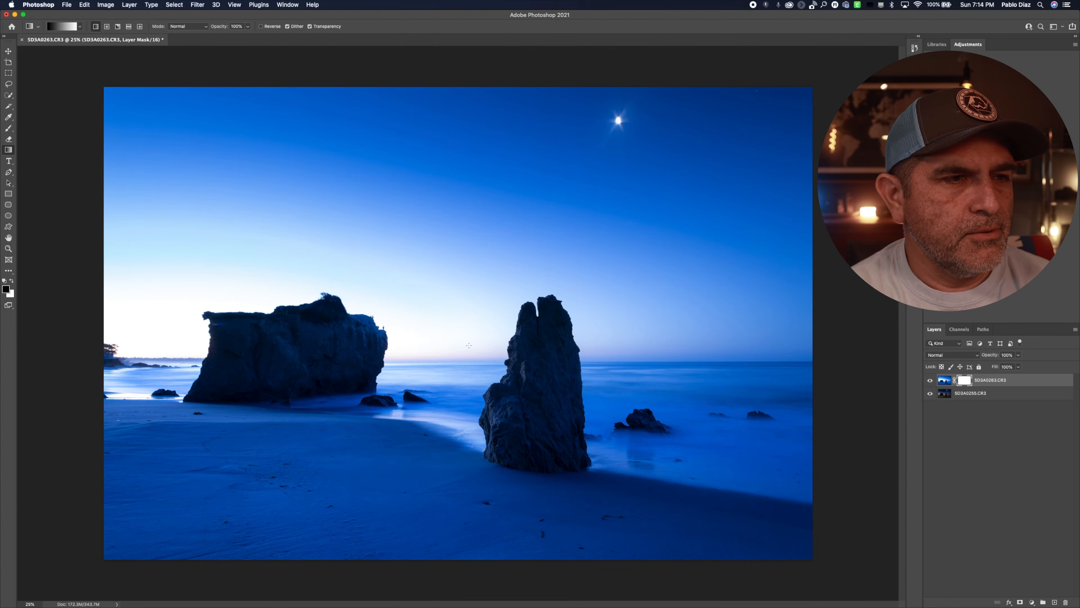
pyautogui.moveTo(454, 365); pyautogui.dragTo(453, 390)
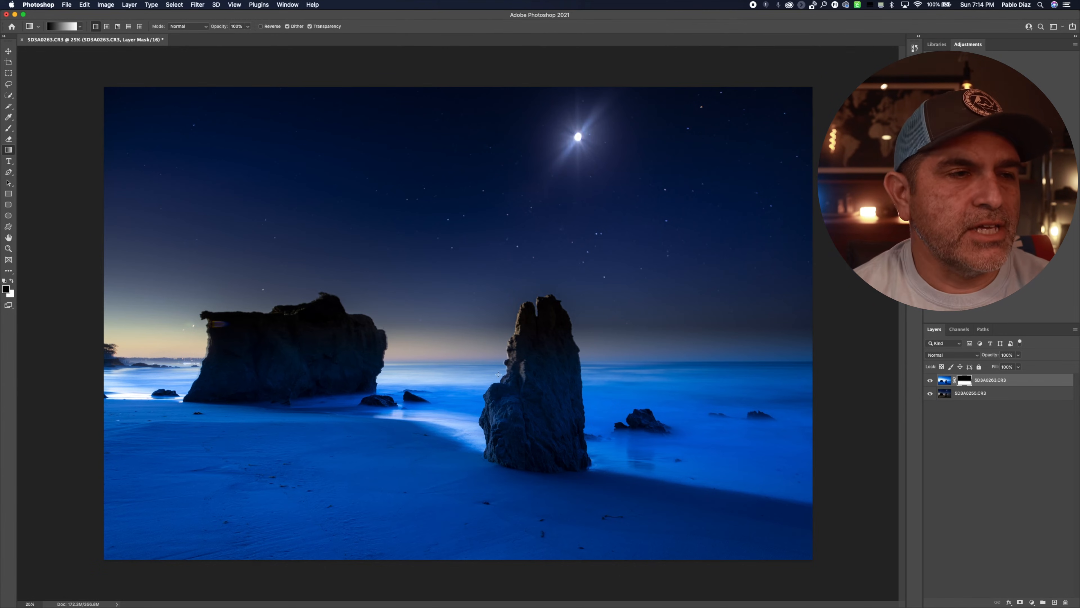
pyautogui.press('super+z')
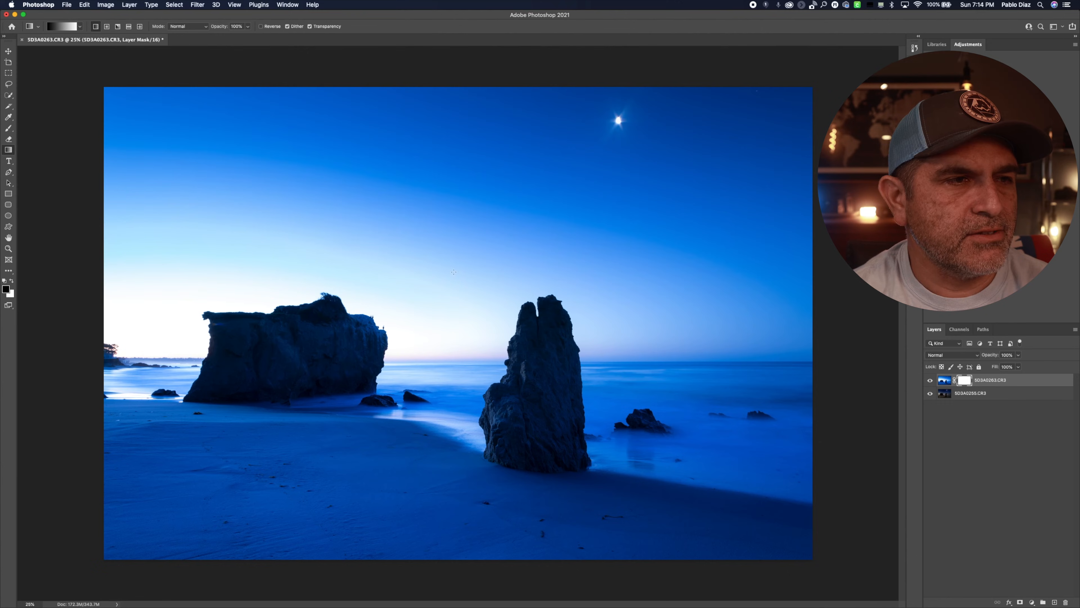
pyautogui.moveTo(453, 268); pyautogui.dragTo(452, 425)
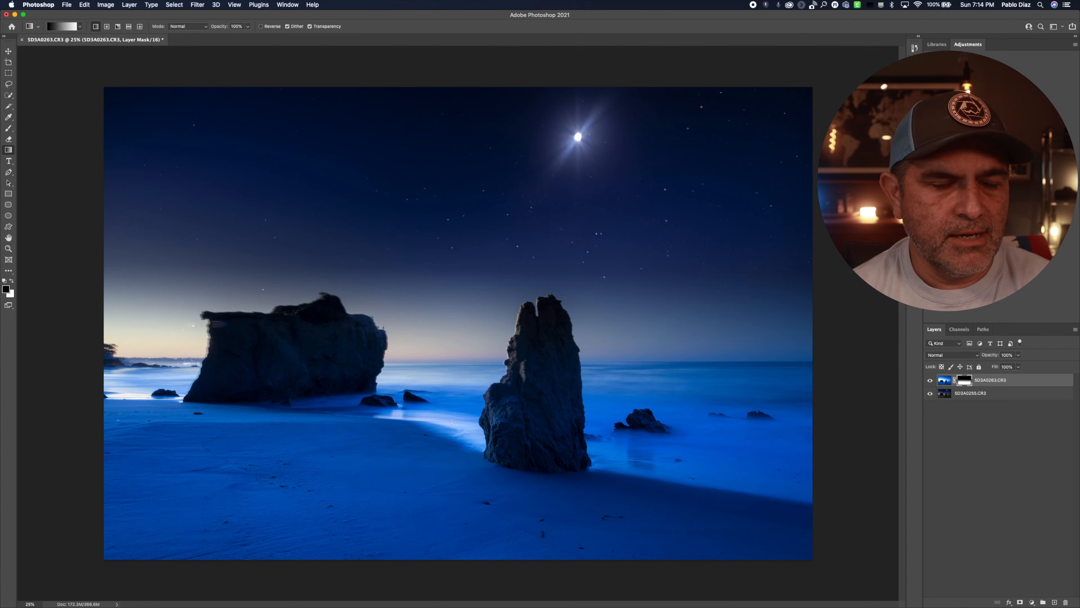
pyautogui.press('super+z')
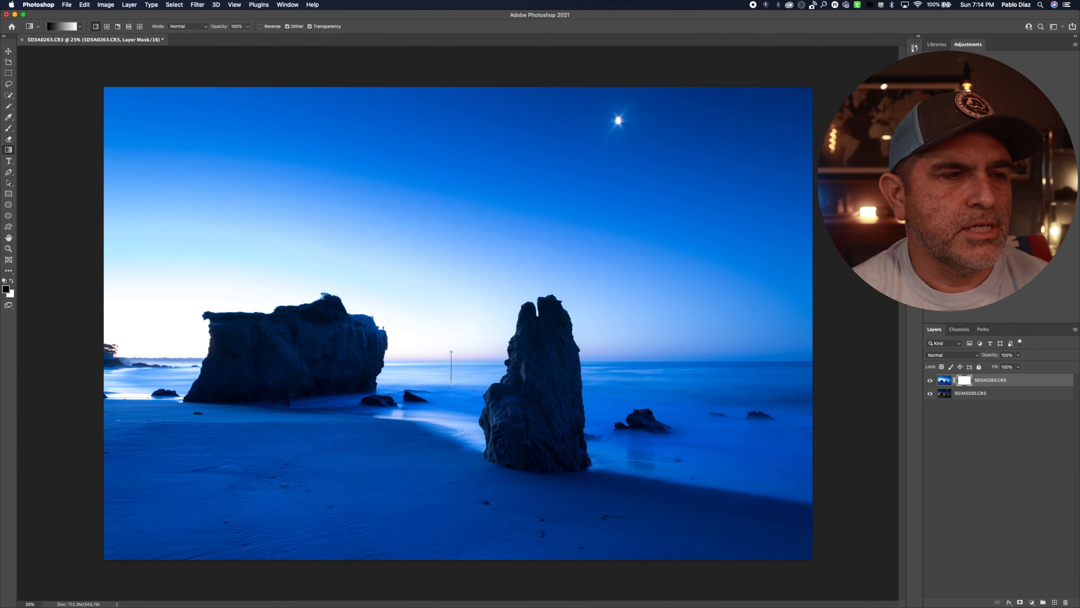
# Step: Apply a short vertical gradient at the horizon on the layer mask, and brush black over the tall rock to reveal the night exposure
pyautogui.moveTo(451, 383); pyautogui.dragTo(451, 383)
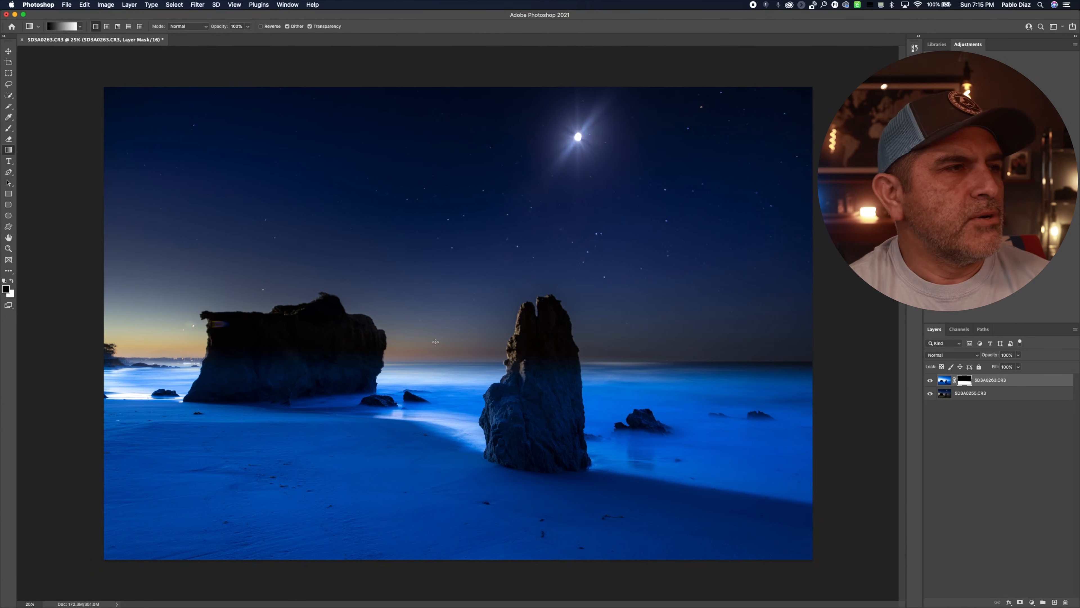
pyautogui.click(8, 129)
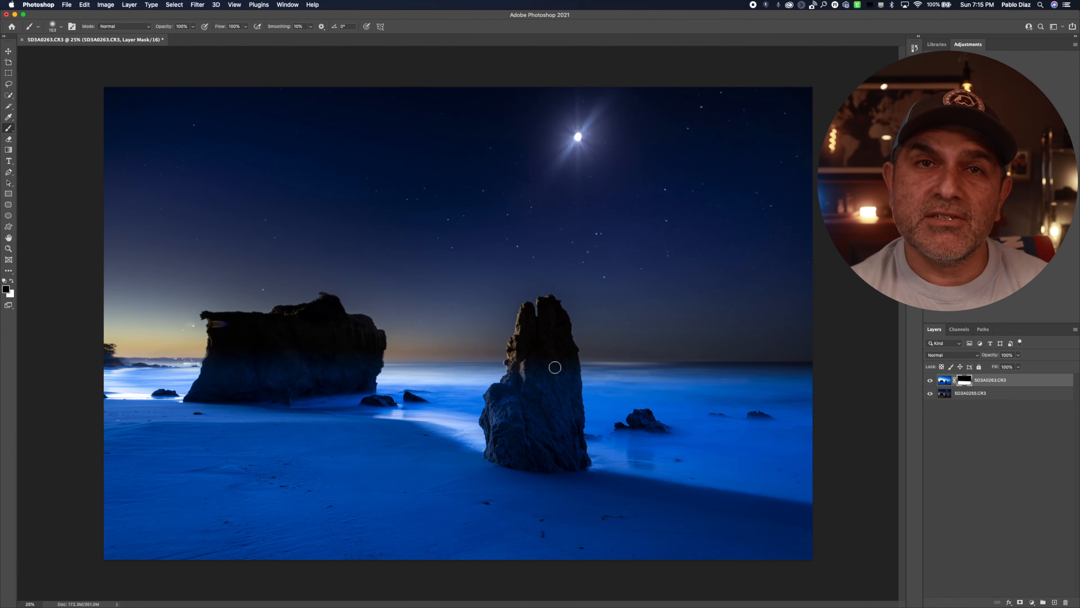
pyautogui.moveTo(546, 364)
pyautogui.mouseDown()
pyautogui.moveTo(552, 413)
pyautogui.moveTo(571, 394)
pyautogui.mouseUp()
pyautogui.scroll(5, 571, 394)
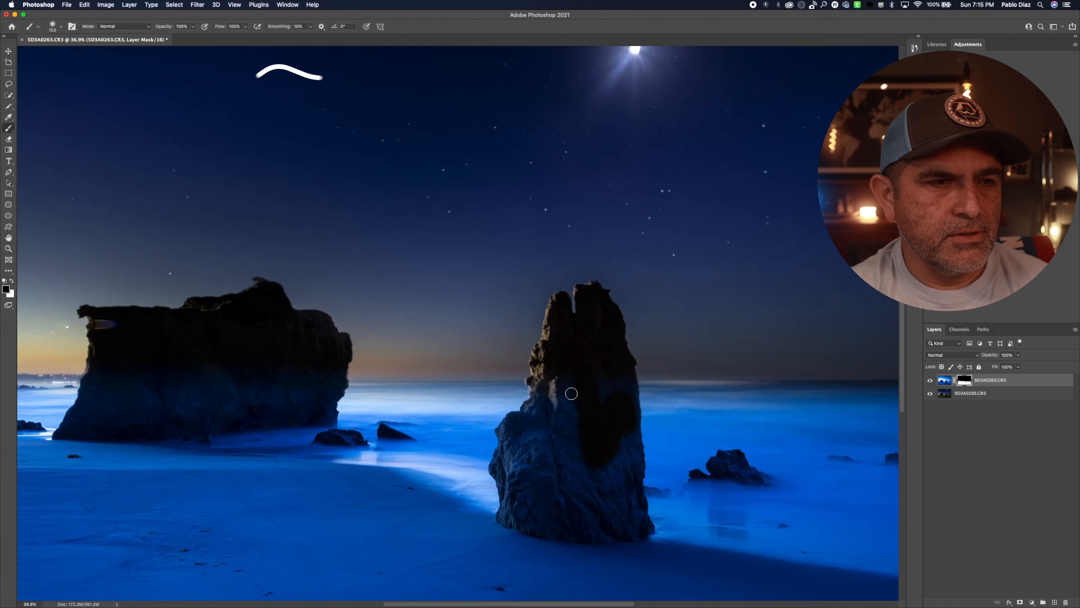
pyautogui.moveTo(579, 409)
pyautogui.mouseDown()
pyautogui.moveTo(590, 462)
pyautogui.moveTo(556, 432)
pyautogui.moveTo(527, 456)
pyautogui.moveTo(537, 479)
pyautogui.moveTo(528, 543)
pyautogui.moveTo(555, 491)
pyautogui.moveTo(564, 511)
pyautogui.moveTo(584, 502)
pyautogui.moveTo(599, 545)
pyautogui.moveTo(609, 511)
pyautogui.moveTo(624, 515)
pyautogui.moveTo(672, 461)
pyautogui.moveTo(677, 527)
pyautogui.moveTo(663, 479)
pyautogui.moveTo(684, 566)
pyautogui.moveTo(614, 591)
pyautogui.moveTo(529, 569)
pyautogui.moveTo(523, 458)
pyautogui.moveTo(577, 410)
pyautogui.moveTo(586, 471)
pyautogui.moveTo(557, 470)
pyautogui.moveTo(591, 500)
pyautogui.moveTo(609, 478)
pyautogui.moveTo(633, 536)
pyautogui.moveTo(653, 552)
pyautogui.moveTo(596, 550)
pyautogui.moveTo(646, 526)
pyautogui.moveTo(550, 541)
pyautogui.moveTo(562, 514)
pyautogui.moveTo(668, 572)
pyautogui.moveTo(632, 560)
pyautogui.mouseUp()
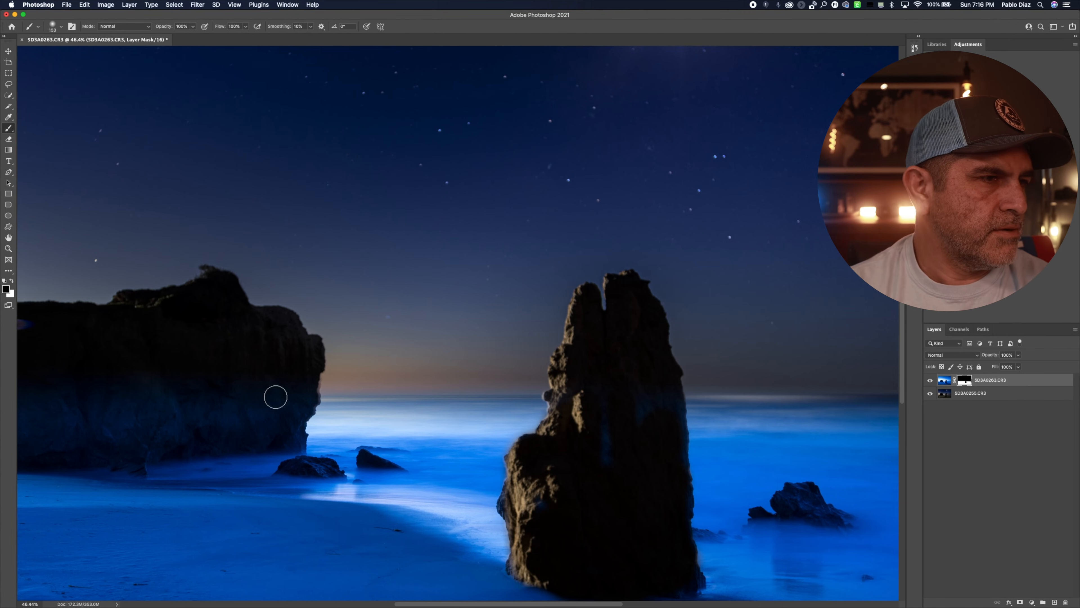
# Step: Paint black on the layer mask over the lower part of the wide rock to reveal the night exposure there
pyautogui.moveTo(272, 420)
pyautogui.mouseDown()
pyautogui.moveTo(197, 444)
pyautogui.moveTo(116, 435)
pyautogui.moveTo(133, 412)
pyautogui.moveTo(210, 402)
pyautogui.mouseUp()
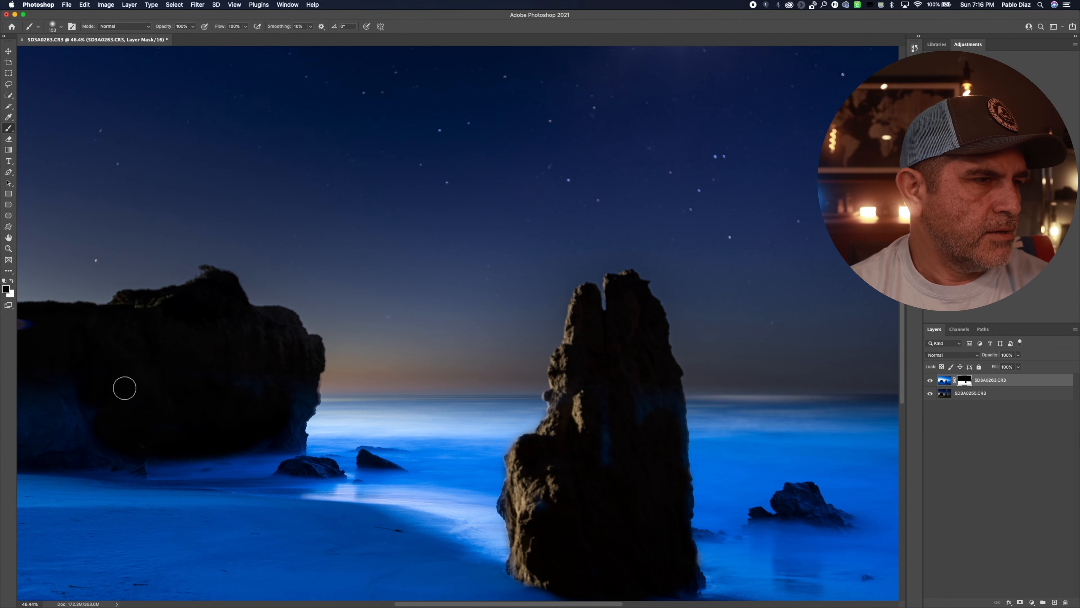
pyautogui.hscroll(-5, 125, 386)
pyautogui.hscroll(-2, 125, 387)
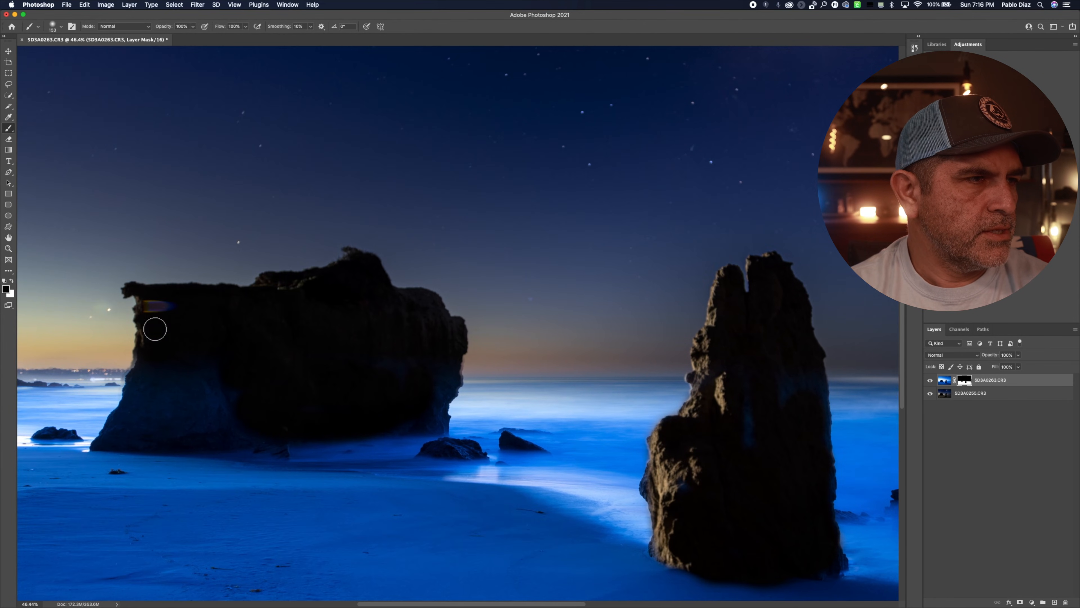
pyautogui.moveTo(139, 397)
pyautogui.mouseDown()
pyautogui.moveTo(128, 415)
pyautogui.moveTo(159, 383)
pyautogui.moveTo(169, 407)
pyautogui.moveTo(230, 405)
pyautogui.moveTo(260, 423)
pyautogui.moveTo(332, 417)
pyautogui.moveTo(403, 399)
pyautogui.moveTo(440, 372)
pyautogui.moveTo(439, 393)
pyautogui.moveTo(446, 369)
pyautogui.moveTo(427, 418)
pyautogui.moveTo(256, 443)
pyautogui.mouseUp()
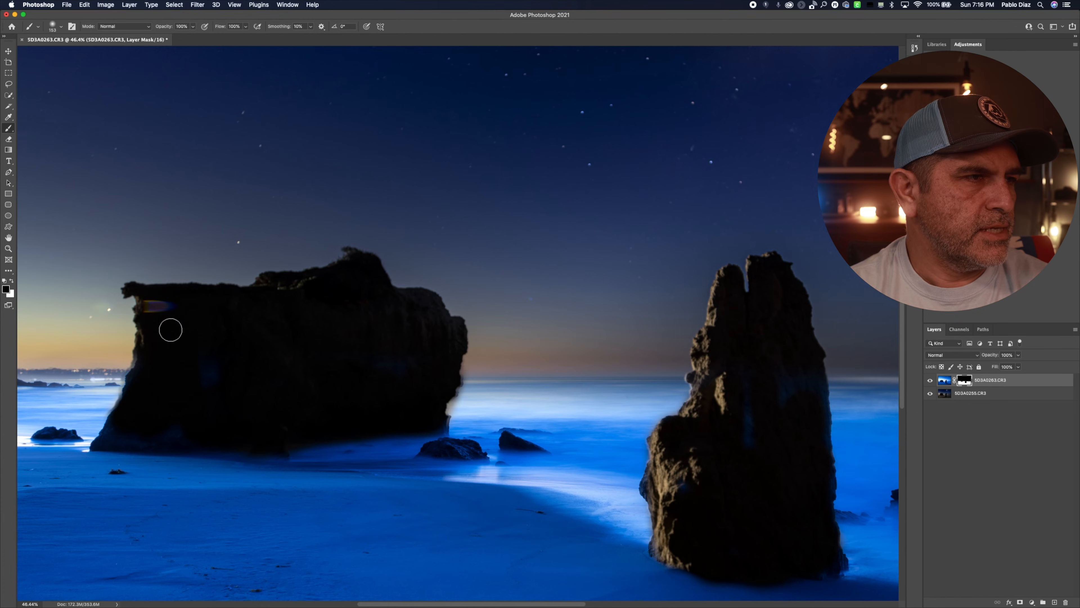